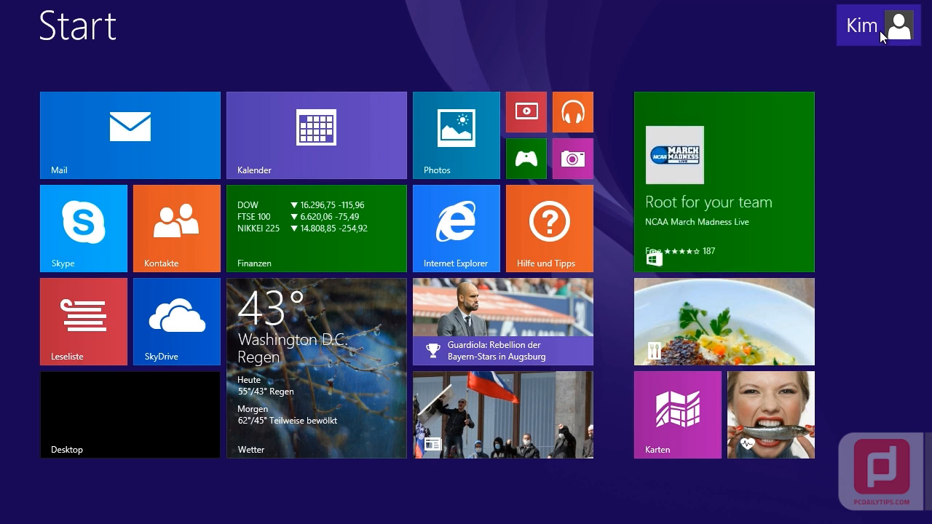
- From the desktop, bring up Taskbar and Navigation properties and move the dialog fully into view
click(127, 403)
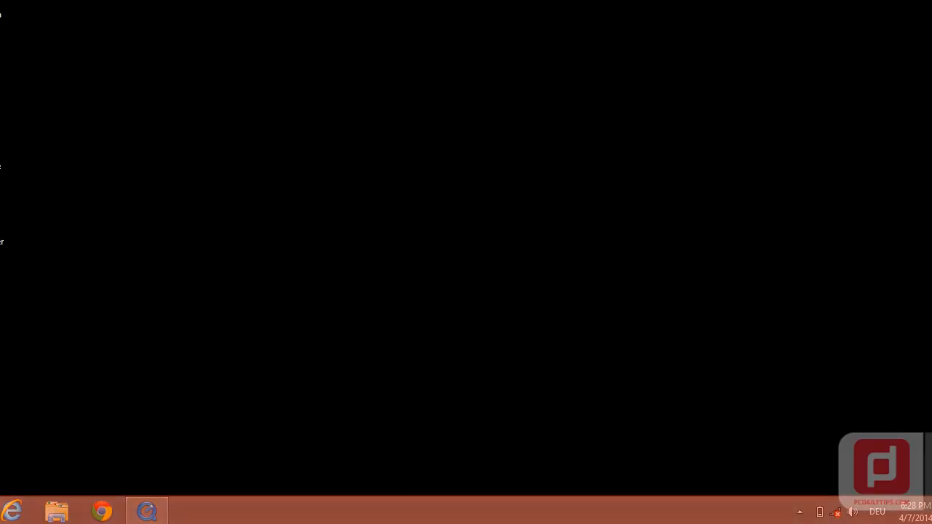
right_click(234, 514)
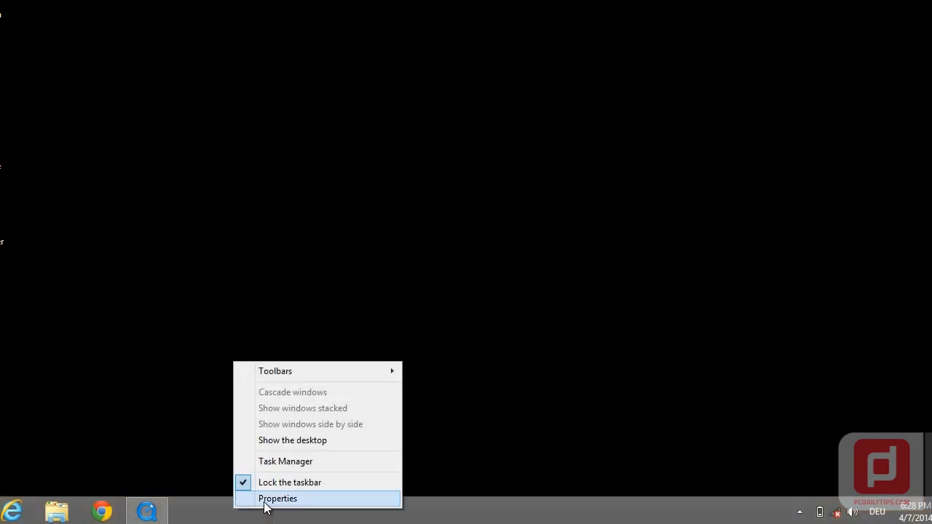
click(266, 502)
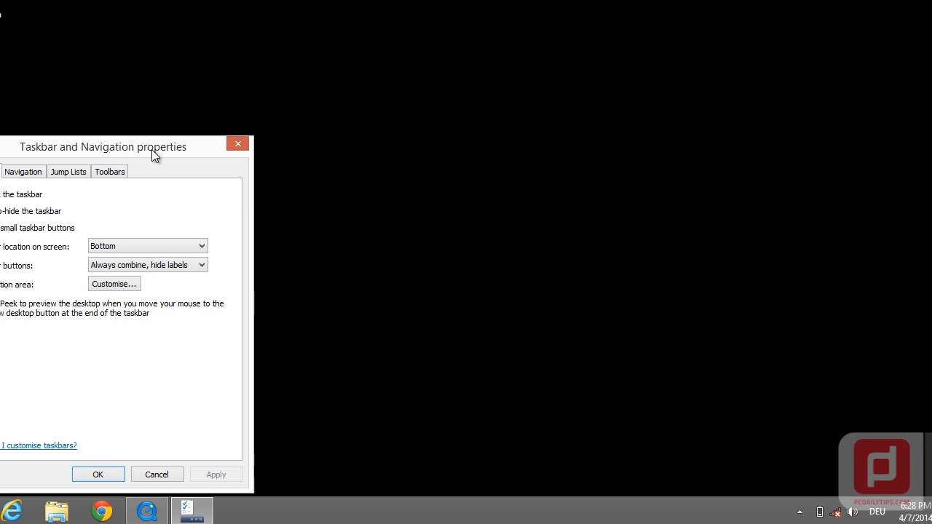
drag(156, 146, 391, 109)
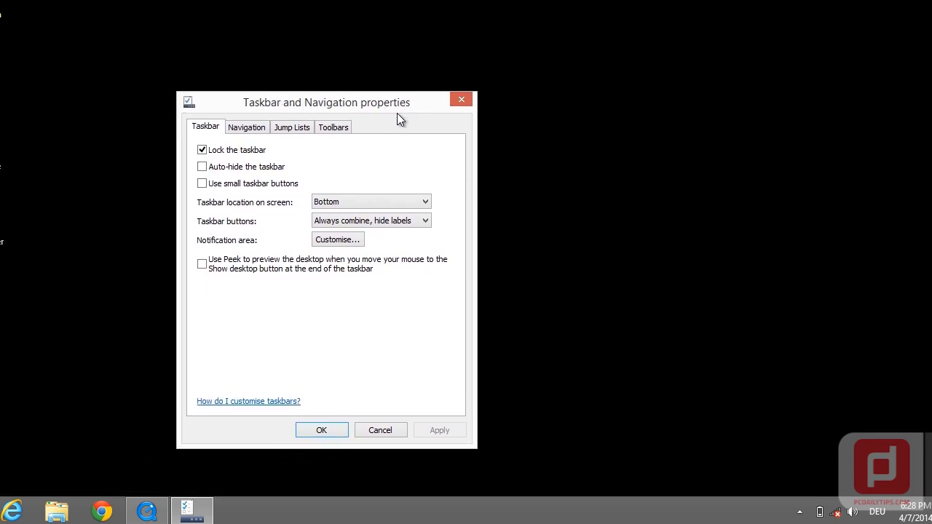
- On Navigation, enable going to the desktop instead of Start at sign-in, apply and close
click(246, 127)
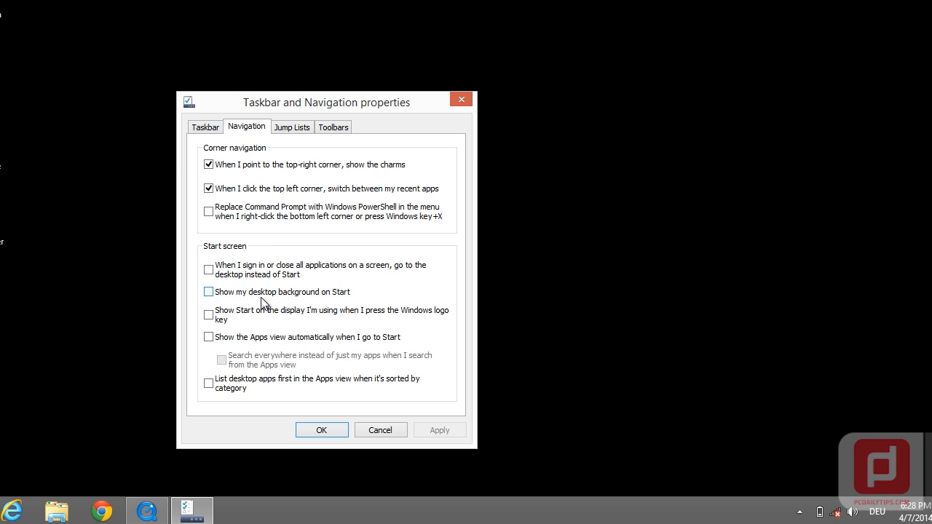
click(209, 269)
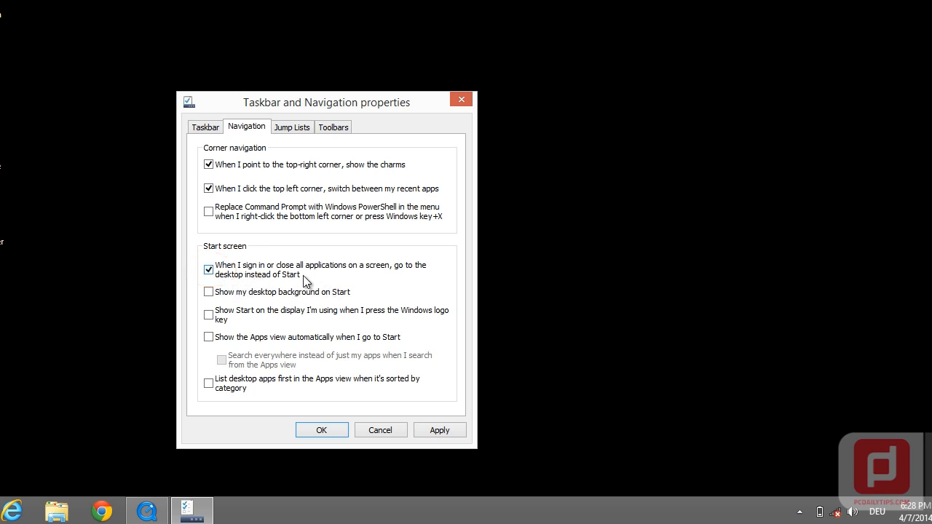
click(438, 430)
click(326, 428)
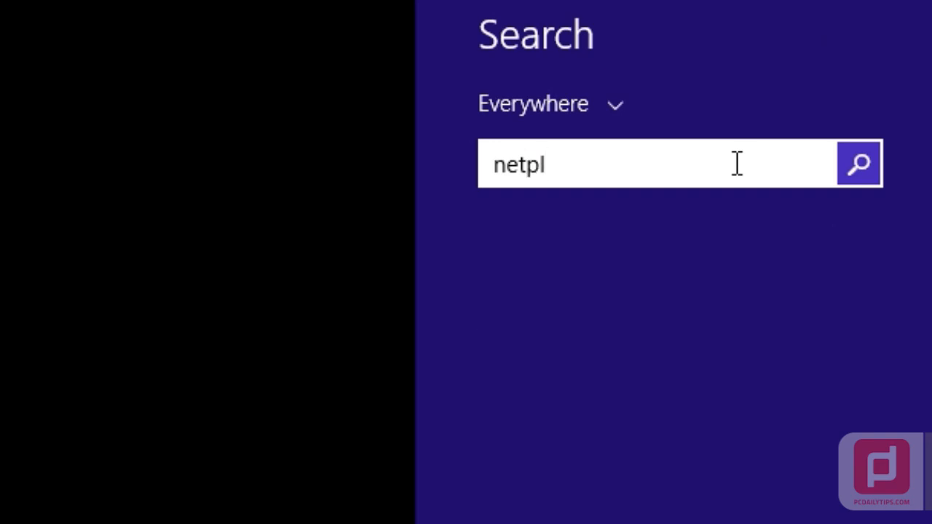
text(wiz)
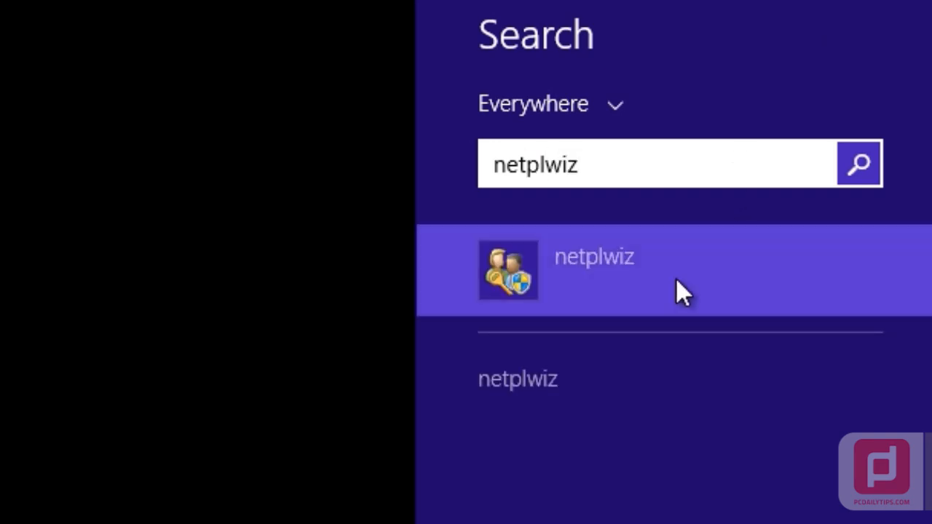
- Launch netplwiz and uncheck 'Users must enter a username and password to use this computer'
click(498, 280)
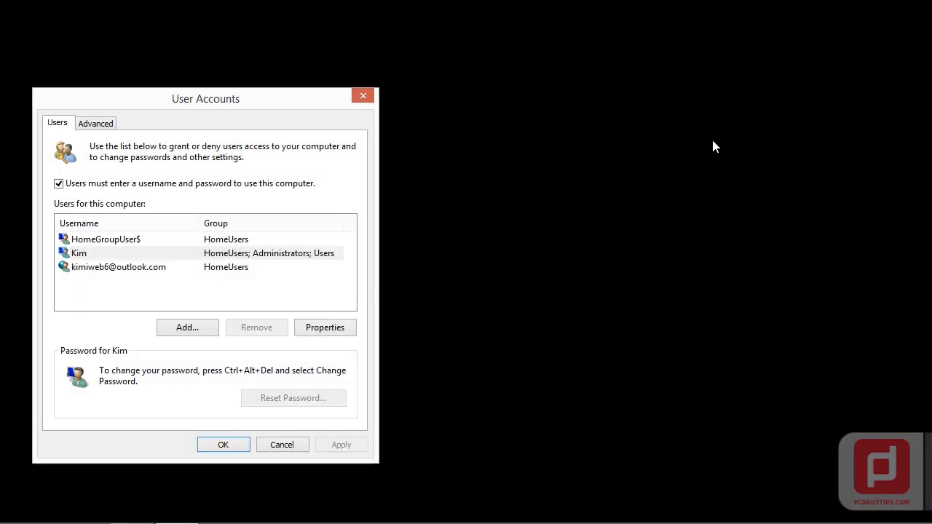
drag(215, 95, 385, 65)
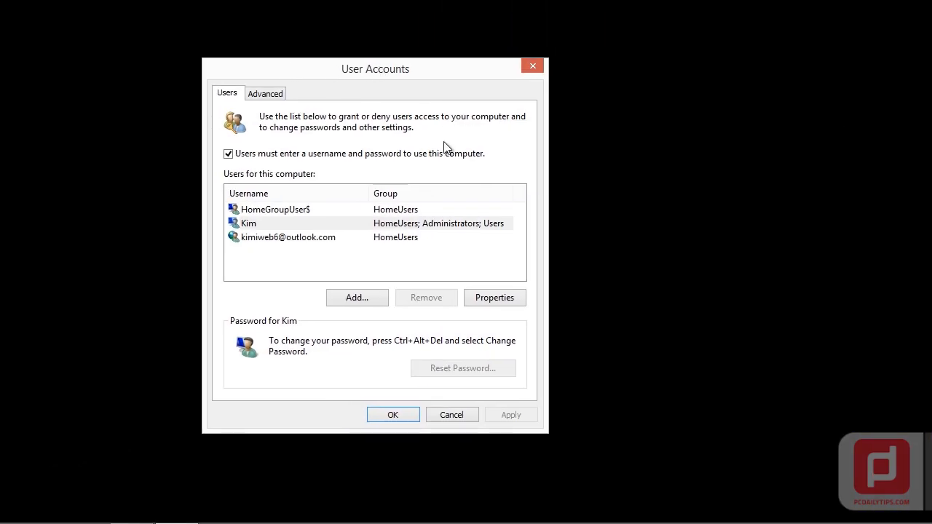
click(229, 155)
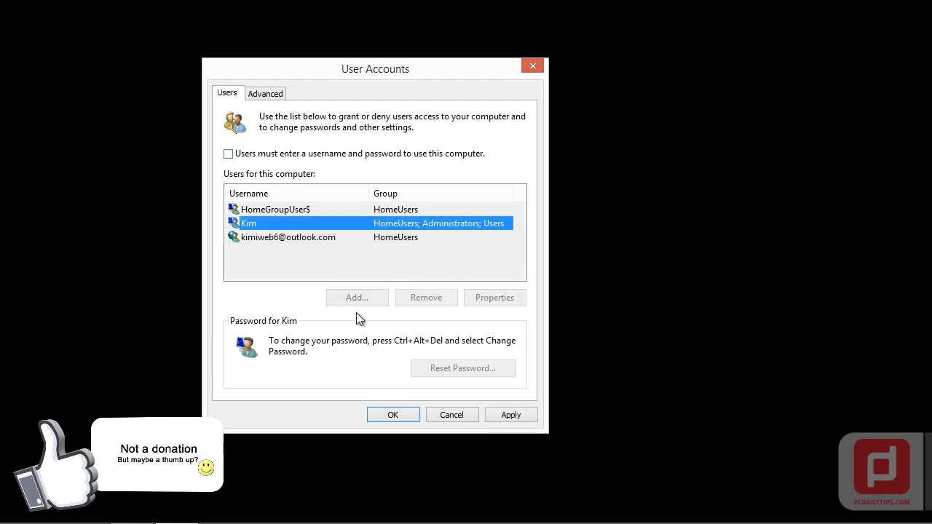
- Apply the change and confirm Kim's password twice in the Sign in automatically prompt
click(510, 414)
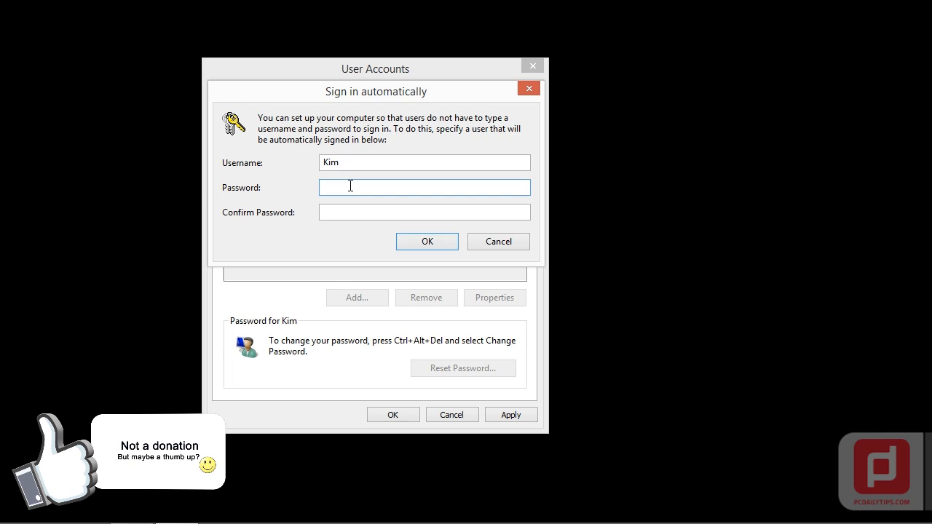
text(*****)
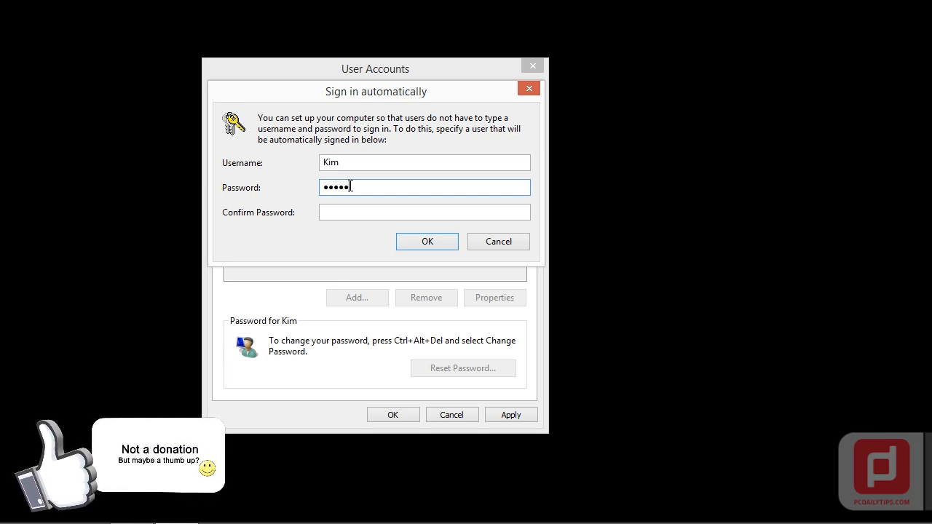
text(****)
key(Tab)
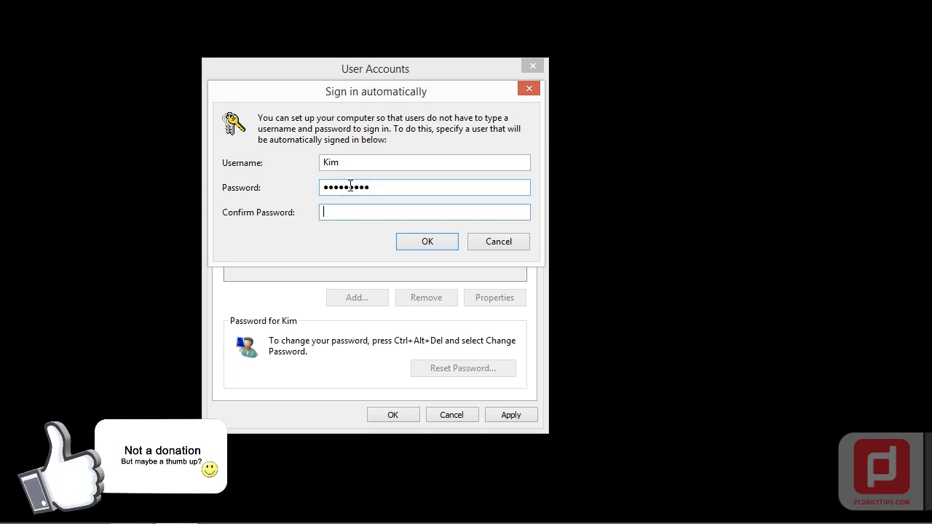
text(********)
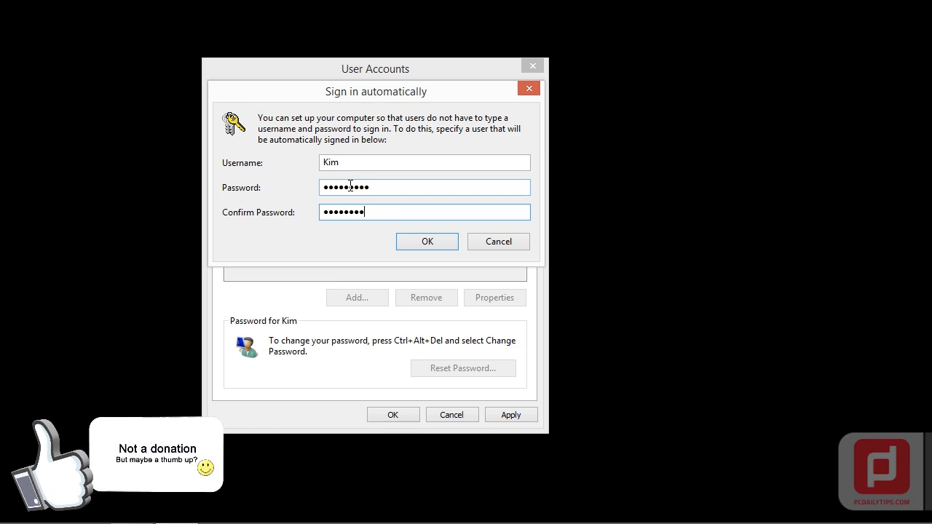
text(*)
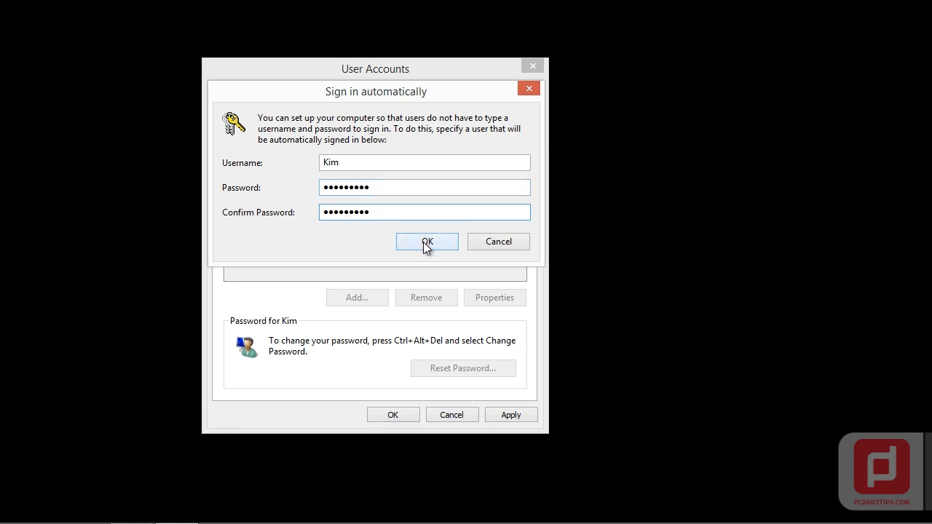
click(427, 245)
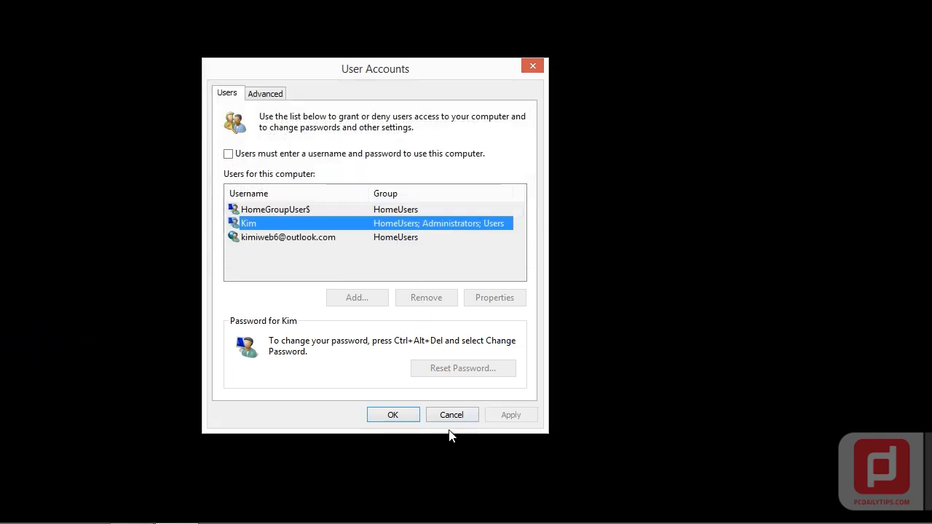